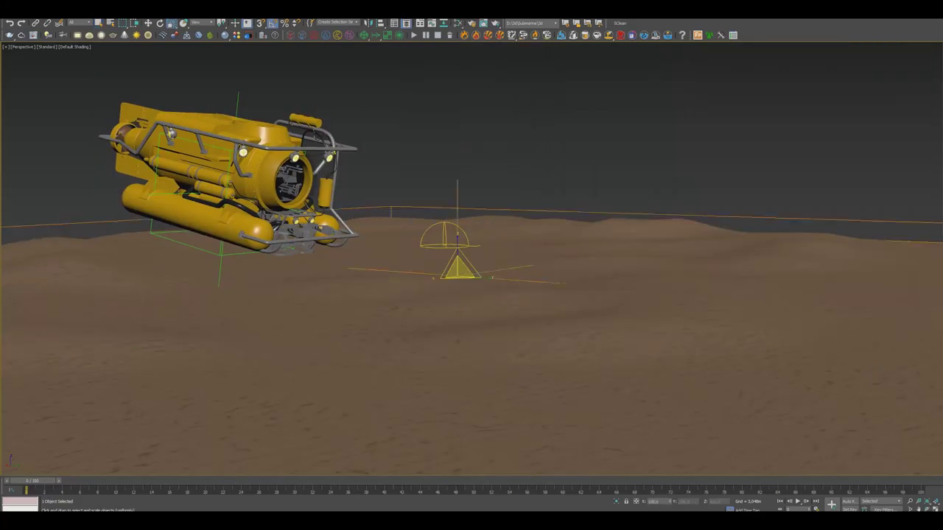
Start a live ActiveShade render to preview the stones and rocks placed around the submarine.
{"action": "key", "text": "shift+q"}
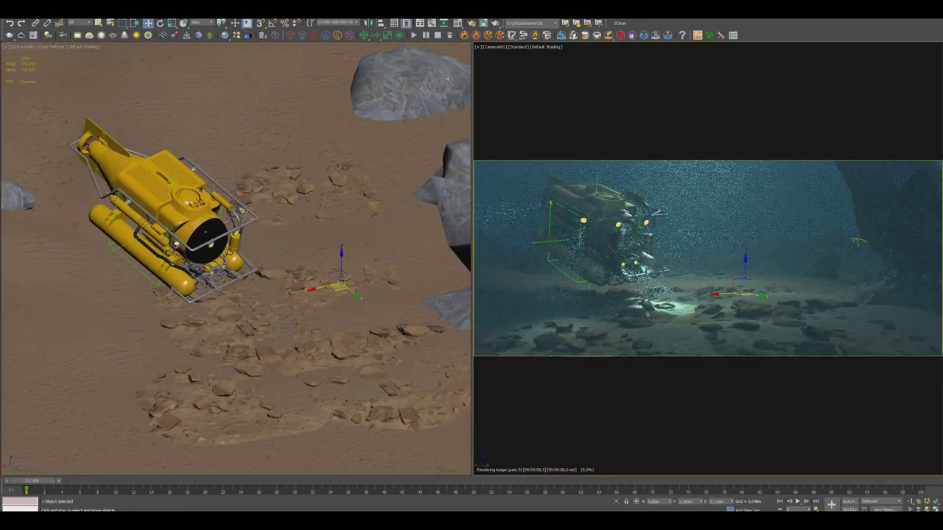
Switch to the Rotate tool for placing boulders and white growth clusters in Camera001.
{"action": "key", "text": "e"}
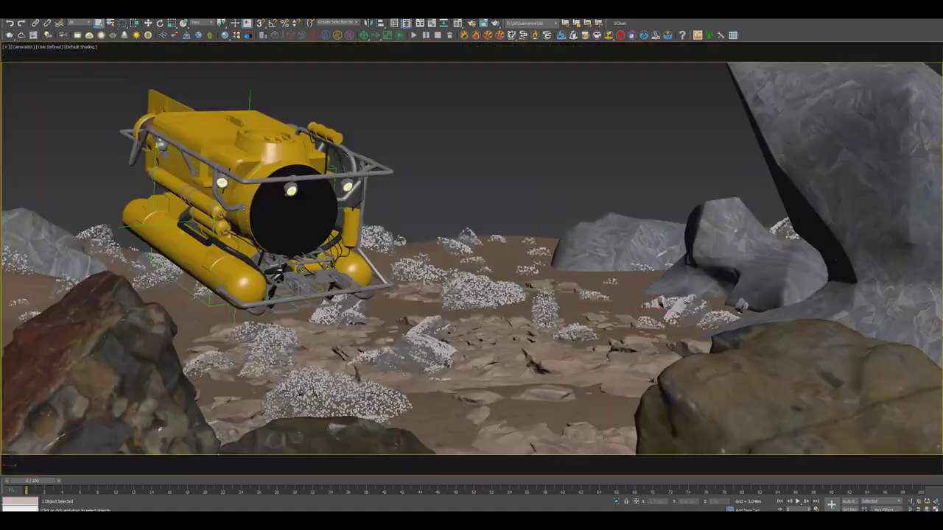
Render the Camera001 view of the submarine scene, then close the finished render.
{"action": "key", "text": "shift+q"}
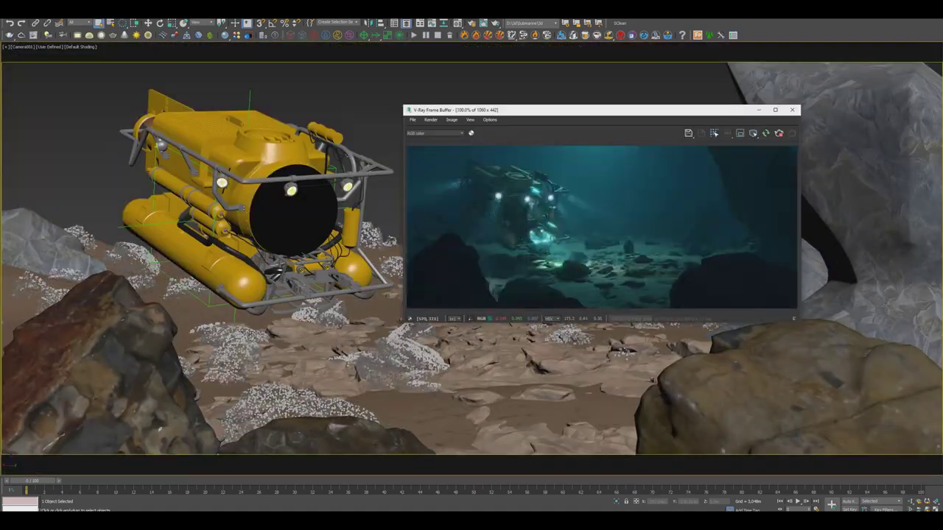
{"action": "left_click", "coordinate": [792, 110]}
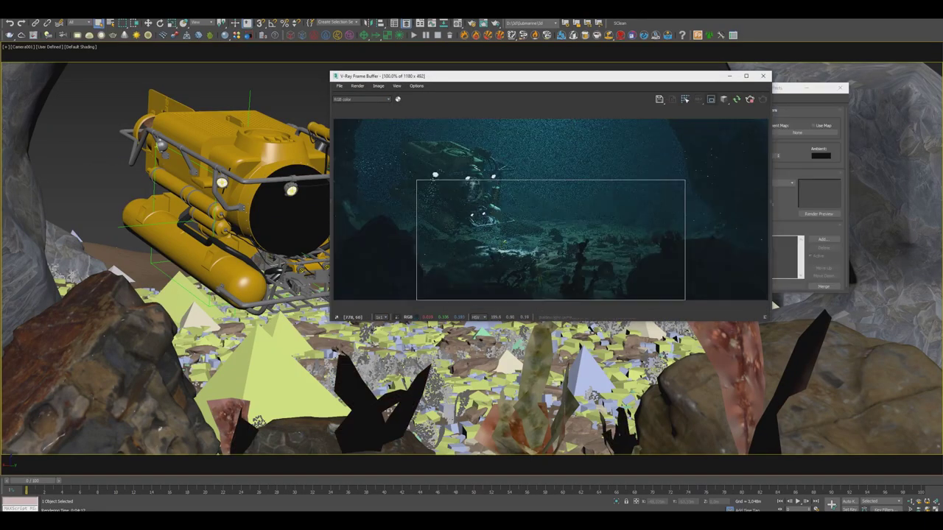
Scroll to the Barnacles material's Composite and Noise layer settings.
{"action": "scroll", "coordinate": [552, 210], "scroll_direction": "down", "scroll_amount": 2}
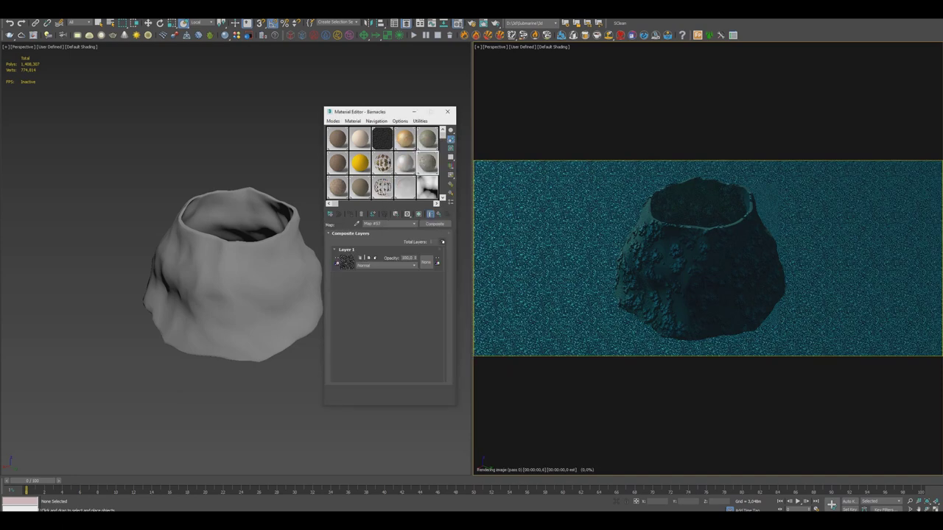
Return to the parent Composite Layers map in the Material Editor.
{"action": "key", "text": "Up"}
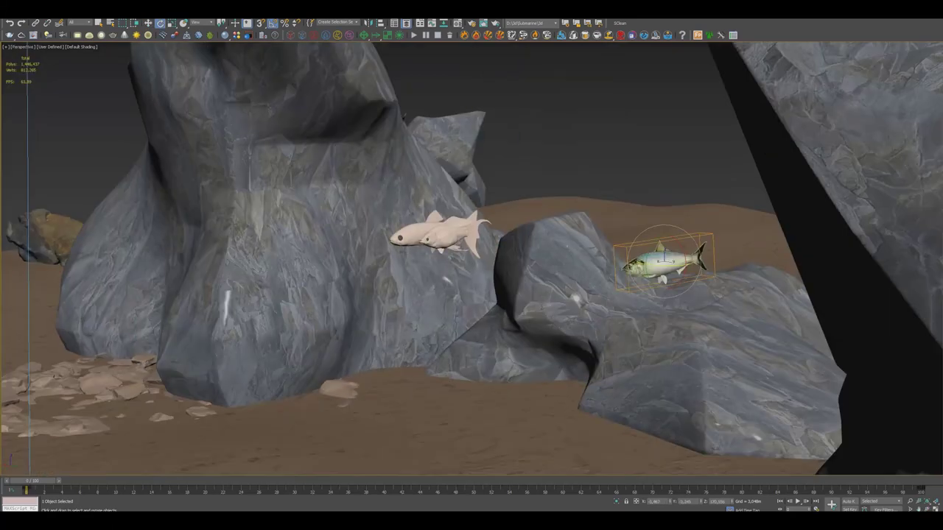
Switch the viewport to Camera001 for the final render.
{"action": "key", "text": "c"}
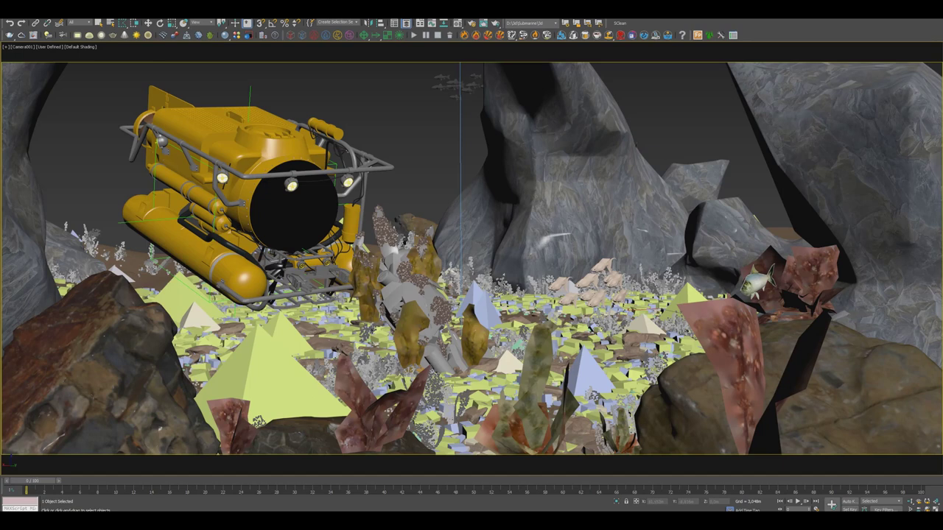
Render the current camera view in V-Ray to check the dark teal seabed.
{"action": "key", "text": "shift+q"}
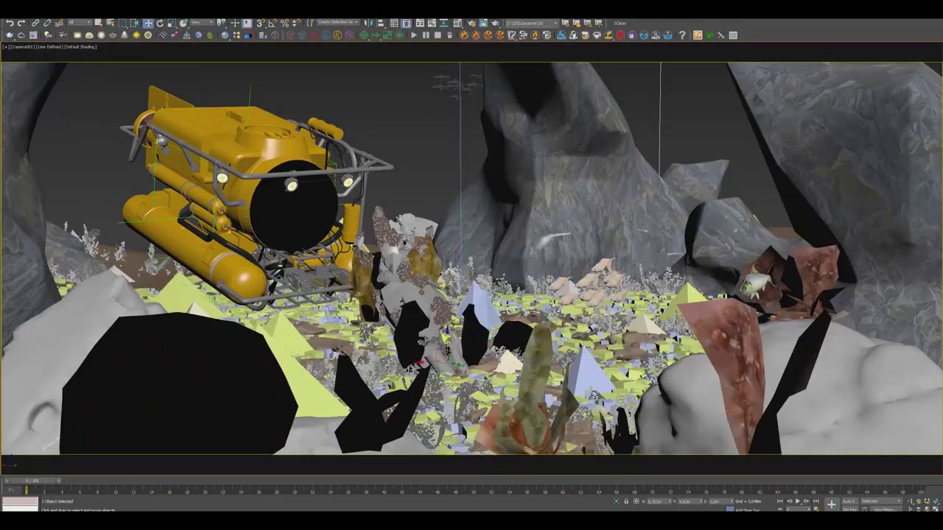
Start a V-Ray render of the framed yellow submarine shot.
{"action": "key", "text": "shift+q"}
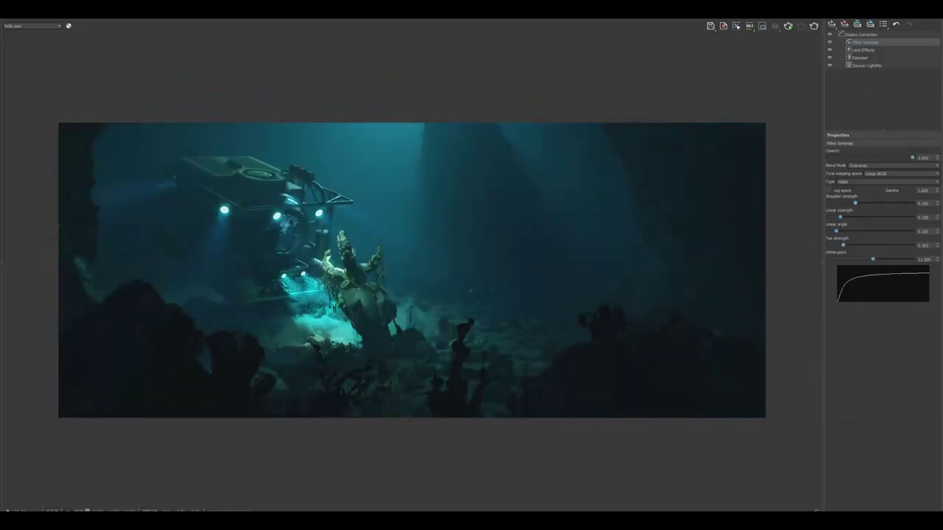
Show the Source: LightMix layer, switch to Camera001 and start a fresh render.
{"action": "left_click", "coordinate": [867, 65]}
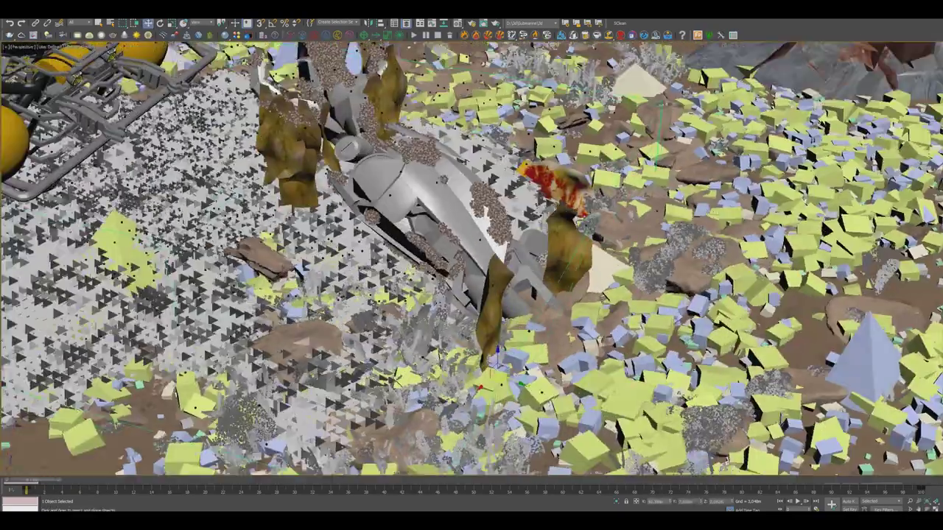
{"action": "key", "text": "c"}
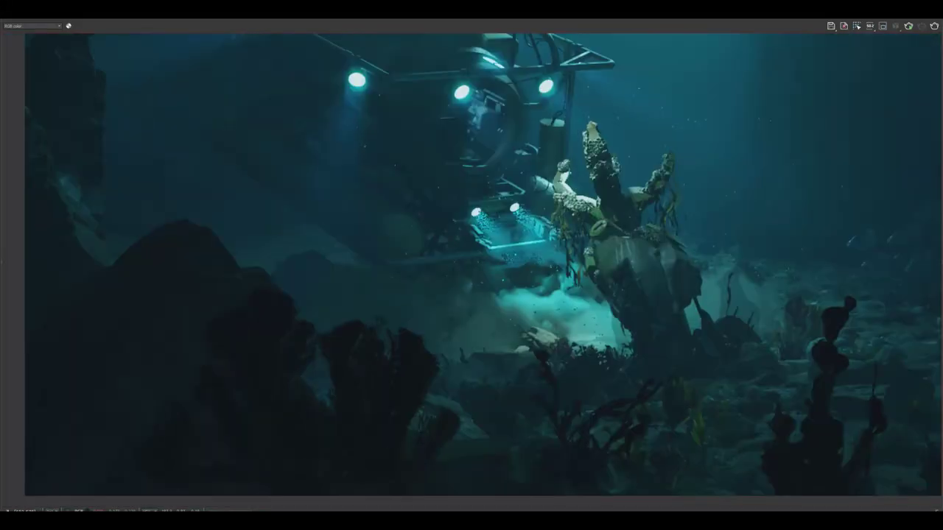
{"action": "key", "text": "shift+q"}
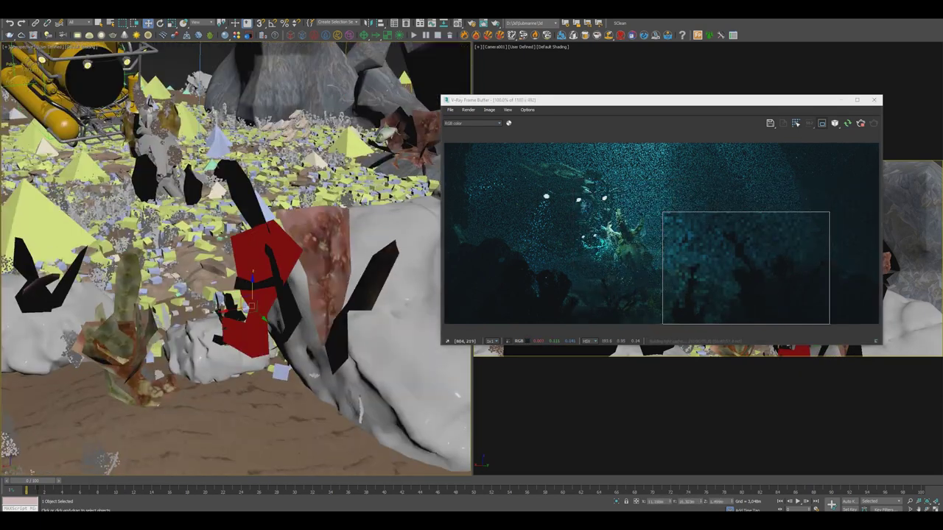
Turn the red object among the rocks to a new angle.
{"action": "left_click_drag", "start_coordinate": [277, 299], "coordinate": [302, 352]}
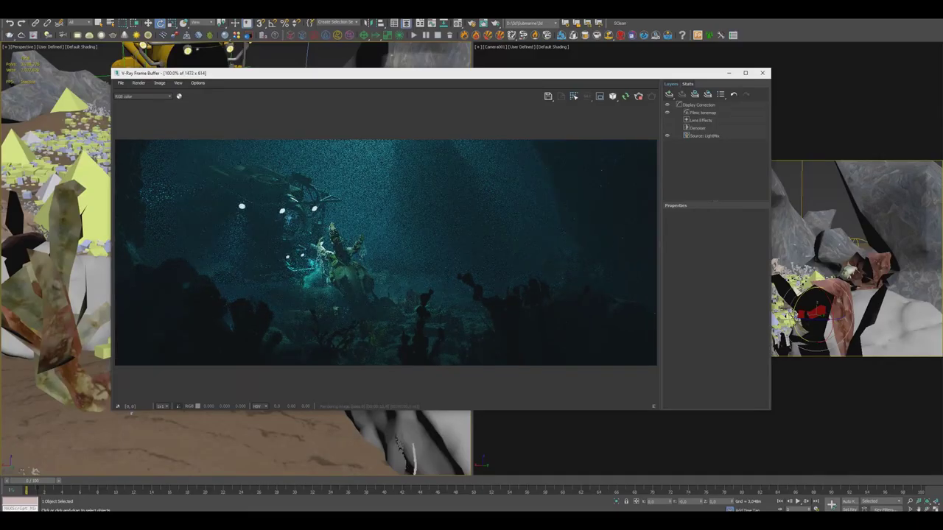
Change VRayLight012's colour to a pale lavender in the light mix.
{"action": "left_click", "coordinate": [704, 135]}
{"action": "left_click", "coordinate": [761, 294]}
{"action": "left_click", "coordinate": [684, 375]}
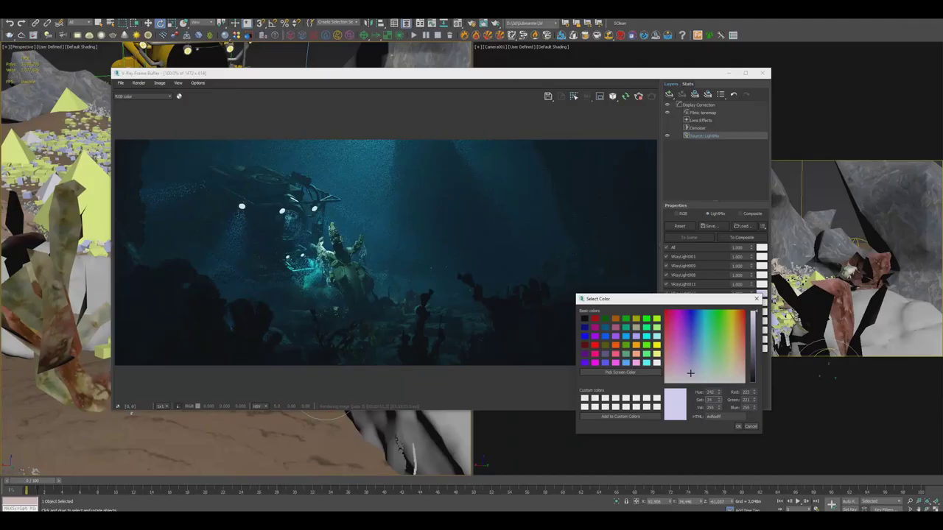
{"action": "left_click", "coordinate": [726, 424]}
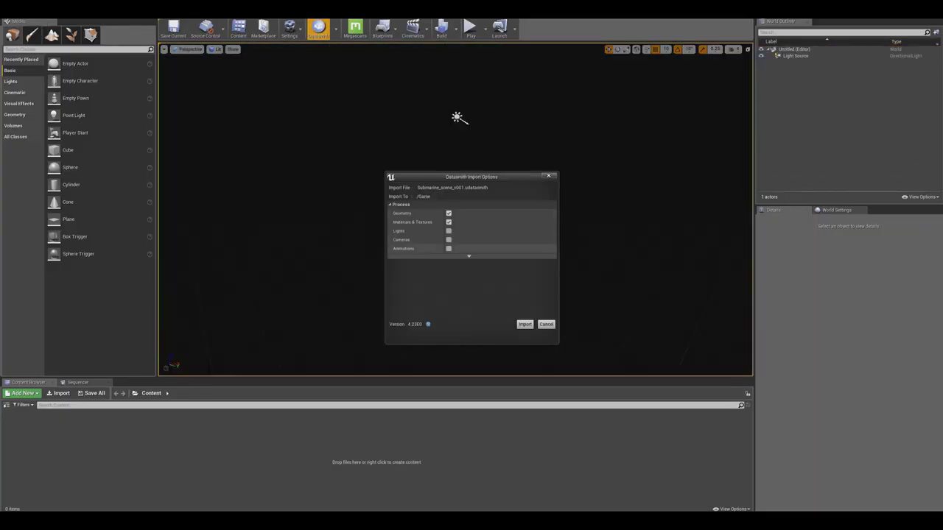
Import Submarine_scene_v001.udatasmith with Geometry and Materials & Textures enabled.
{"action": "left_click", "coordinate": [524, 324]}
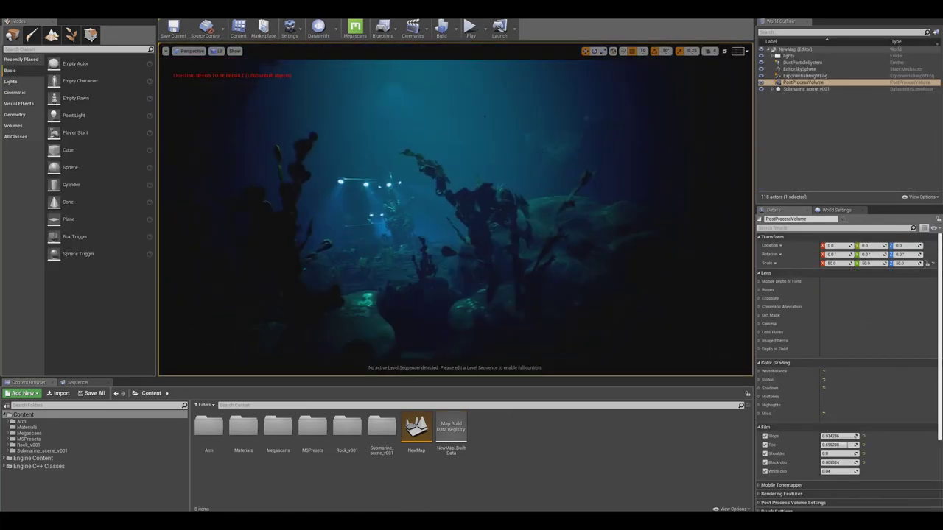
Switch the viewport to immersive fullscreen with F11 to view the underwater level.
{"action": "key", "text": "F11"}
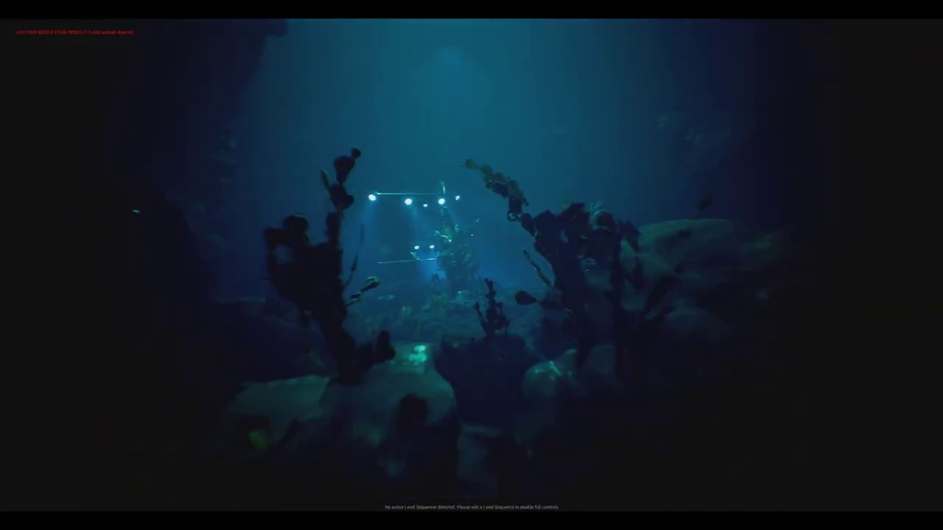